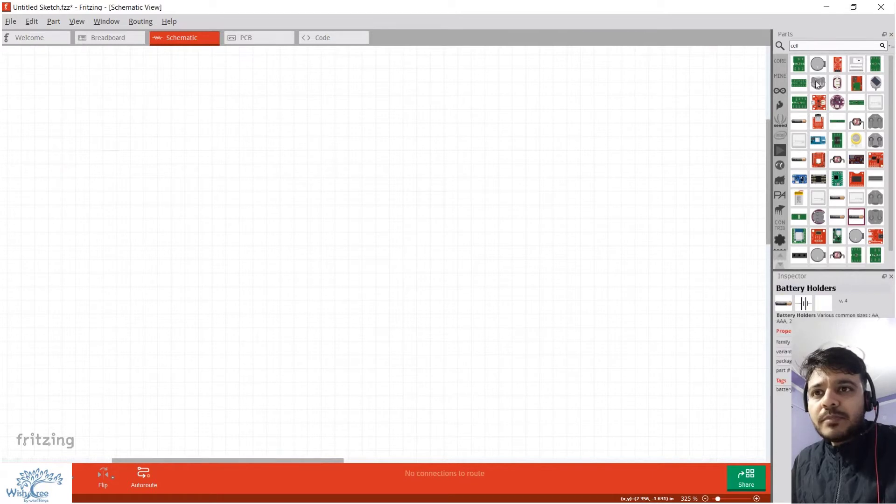
Step: Place a 220Ω resistor from the core parts in the upper-left area of the schematic
left_click(780, 62)
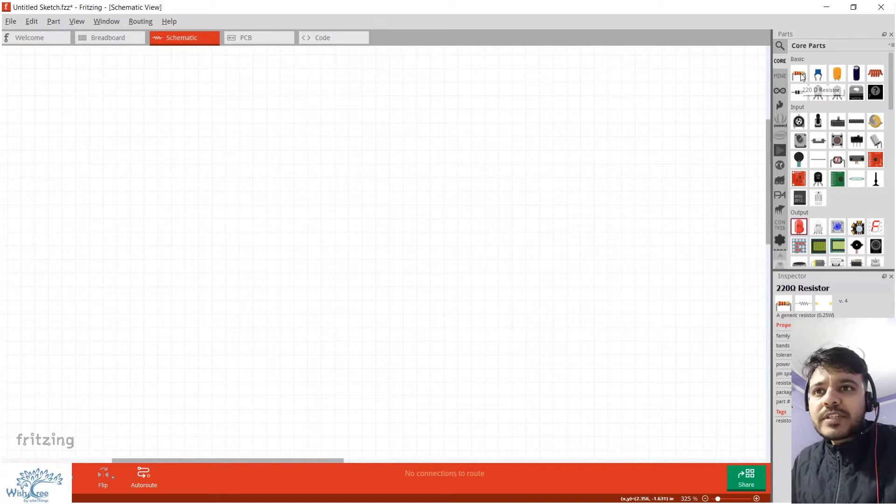
left_click_drag(801, 76, 226, 195)
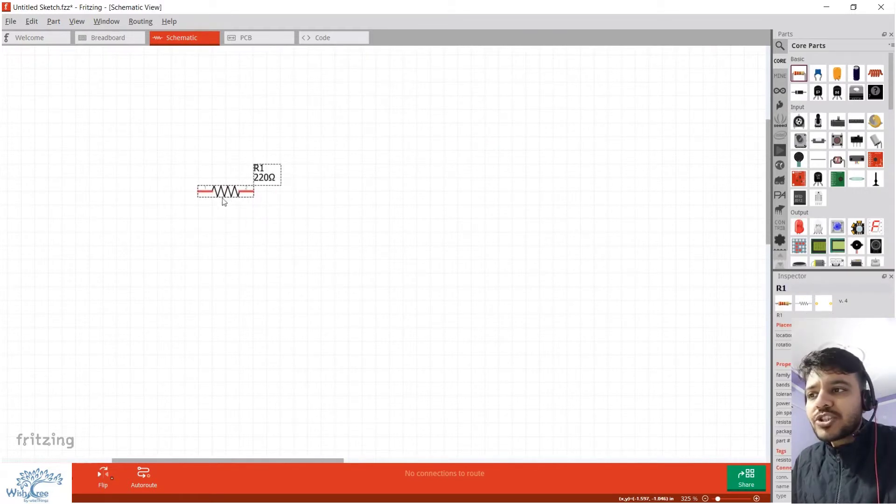
left_click(259, 225)
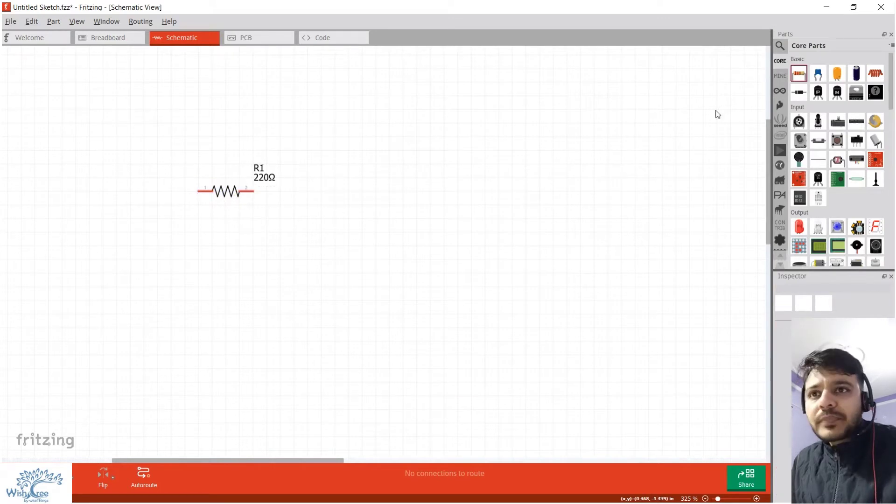
Step: Place a battery from the "cell" search results on the schematic, well to the right of the resistor
left_click(780, 45)
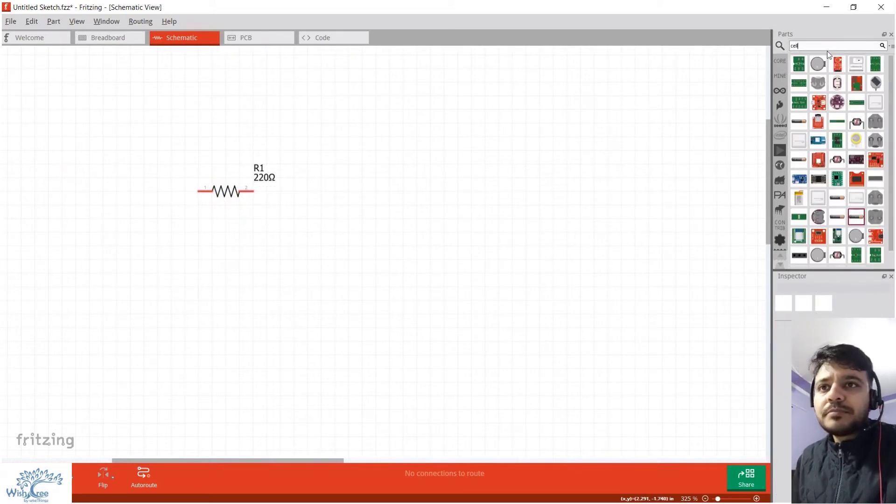
left_click(840, 202)
left_click_drag(840, 201, 480, 230)
left_click(466, 297)
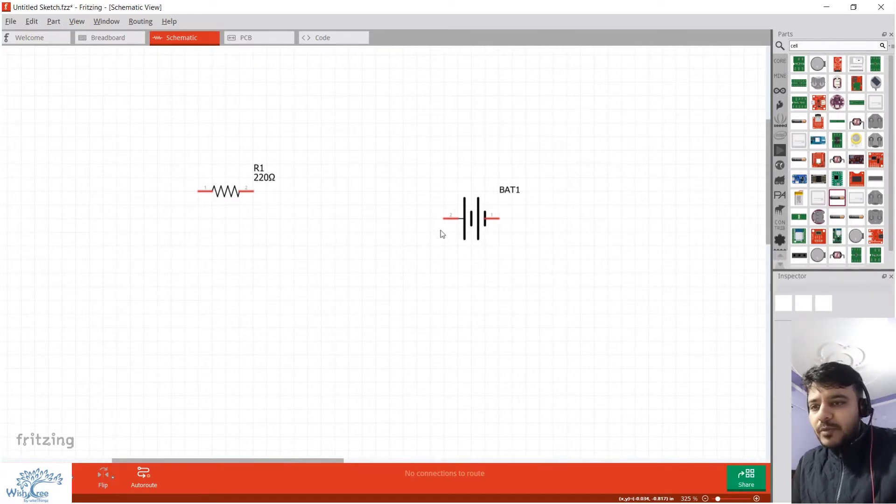
left_click(477, 224)
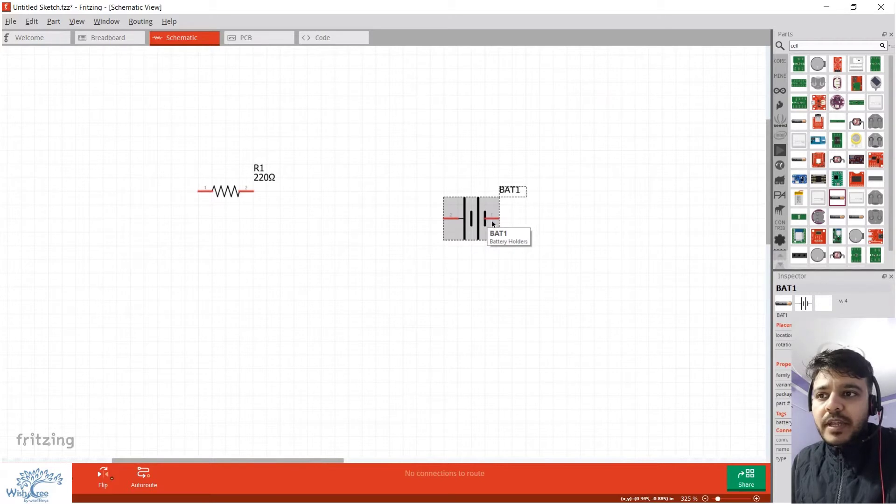
left_click(563, 218)
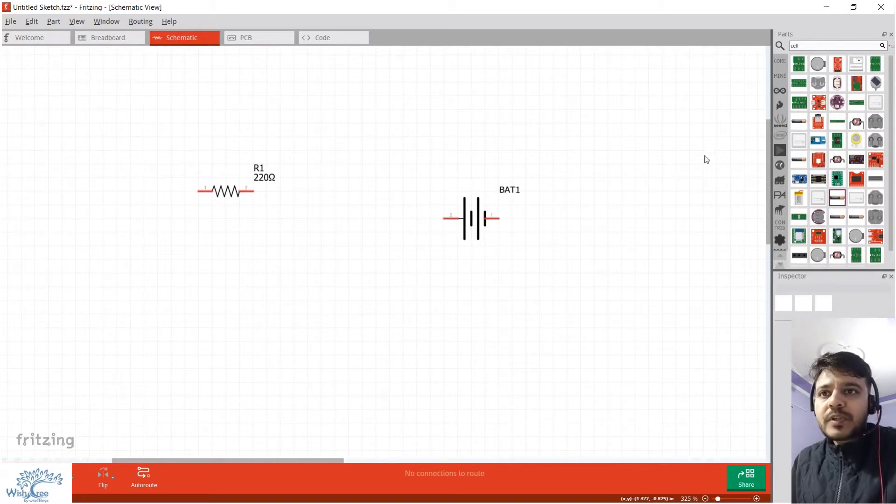
Step: Place a red (633nm) LED from the core parts below the resistor
left_click(779, 62)
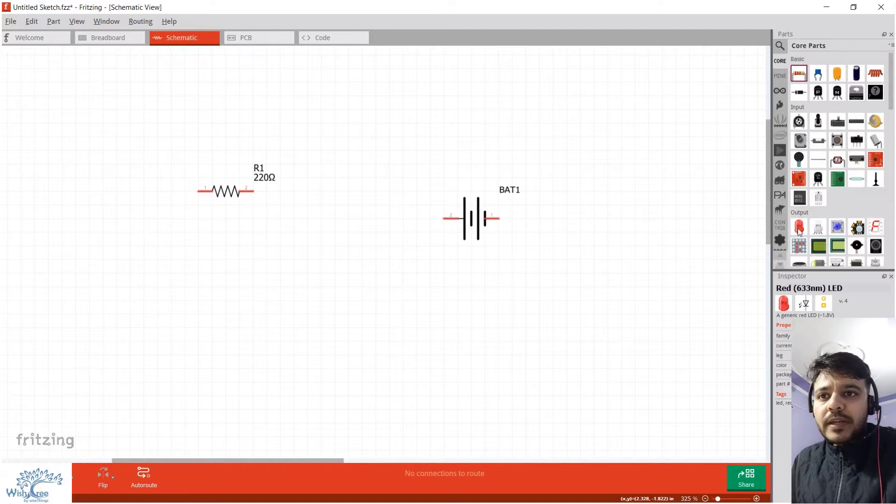
left_click_drag(799, 229, 232, 280)
left_click(297, 276)
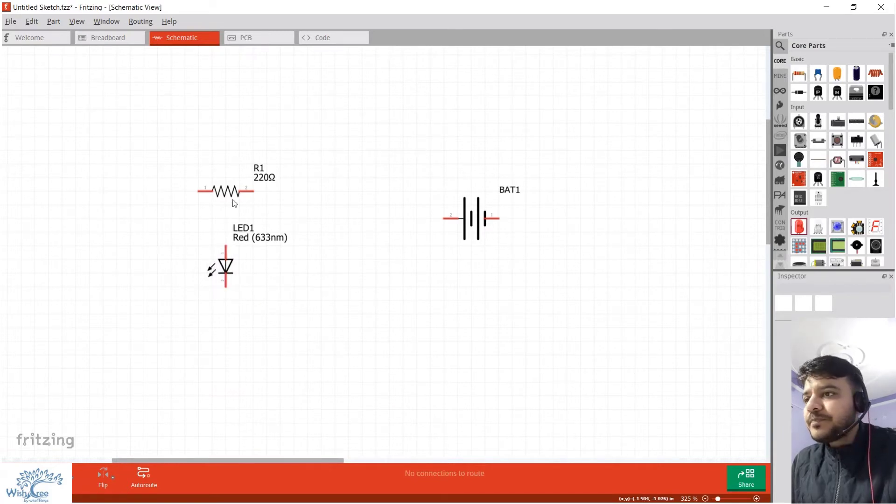
Step: Move resistor R1 between the LED and the battery, then lower the battery and rotate it a quarter turn clockwise
left_click(245, 194)
left_click_drag(244, 195, 368, 195)
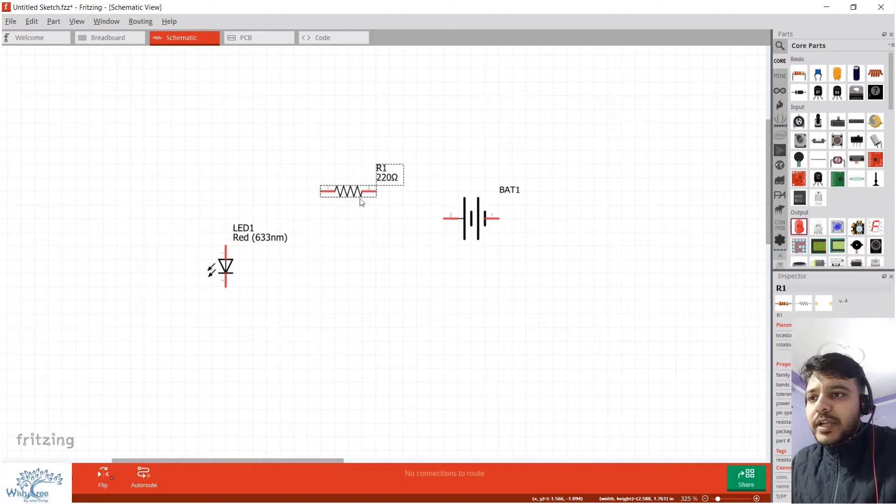
left_click_drag(470, 236, 482, 270)
right_click(483, 265)
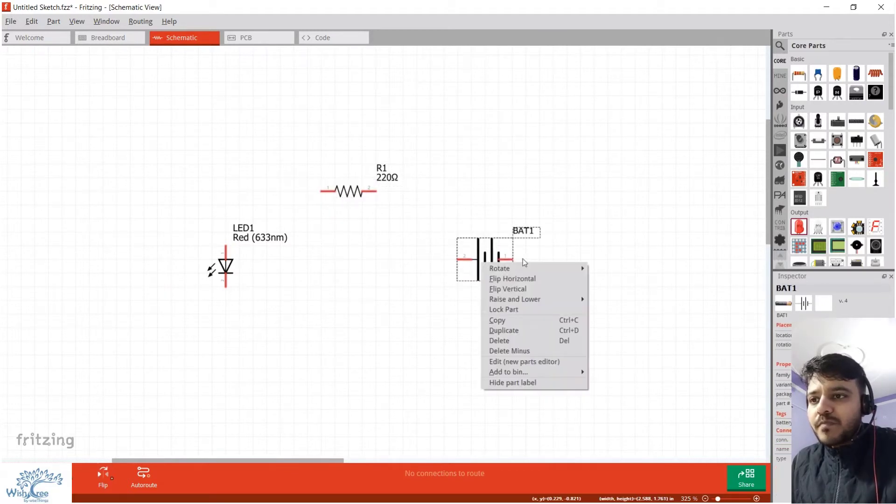
mouse_move(536, 269)
left_click(623, 280)
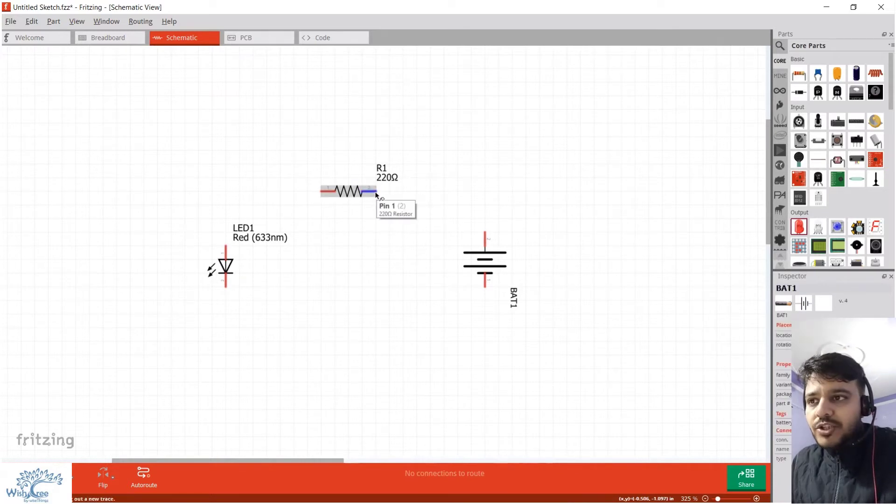
Step: Wire the resistor's right pin to the battery's upper pin, adding a bendpoint that forms a right-angle corner
left_click_drag(376, 193, 484, 232)
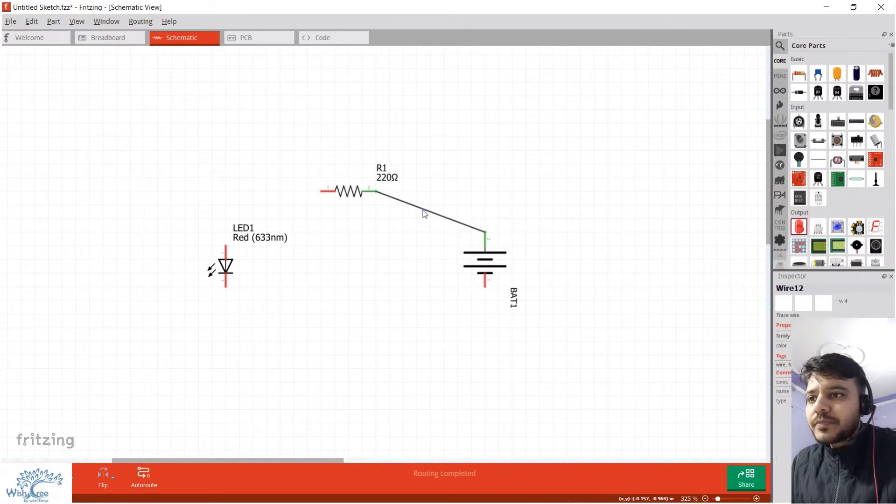
left_click(428, 212)
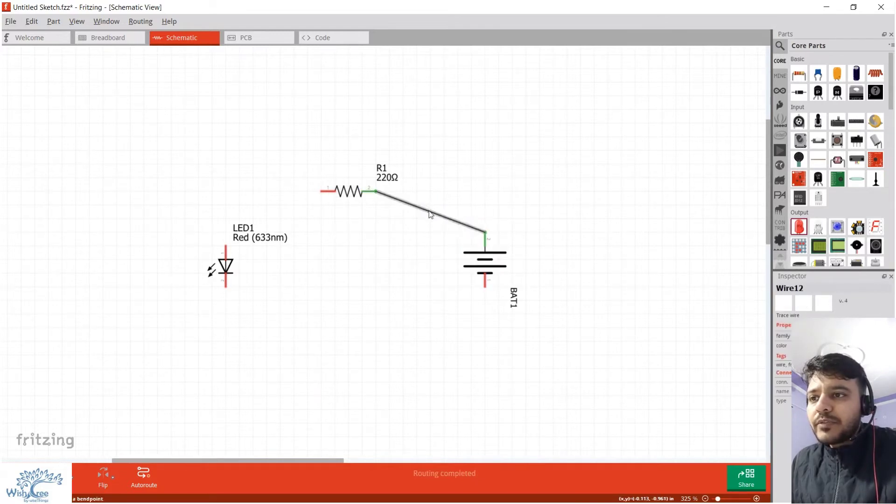
right_click(430, 212)
left_click(464, 278)
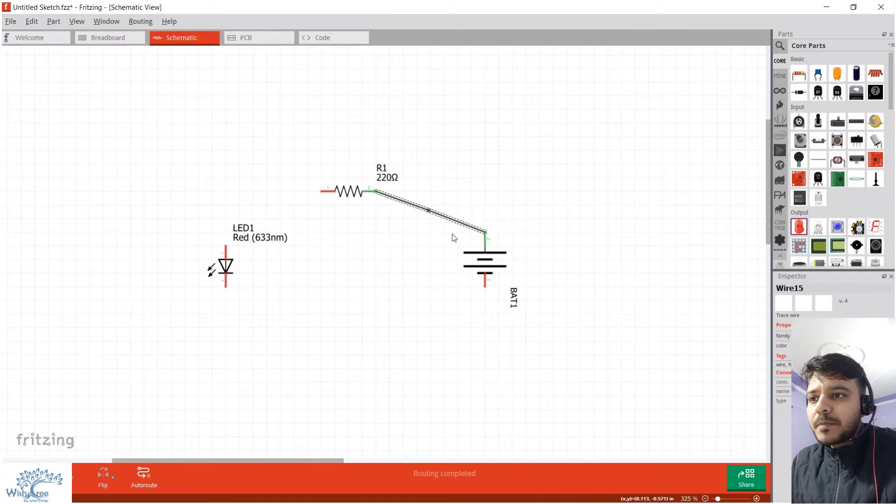
left_click_drag(430, 212, 485, 190)
left_click(415, 240)
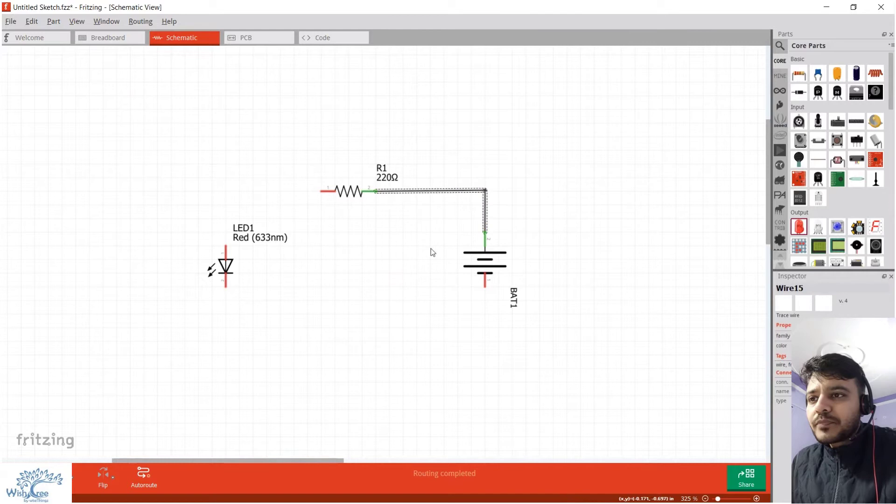
Step: Wire the resistor's left pin to the LED's upper pin, adding a bendpoint that forms a right-angle corner
left_click(321, 193)
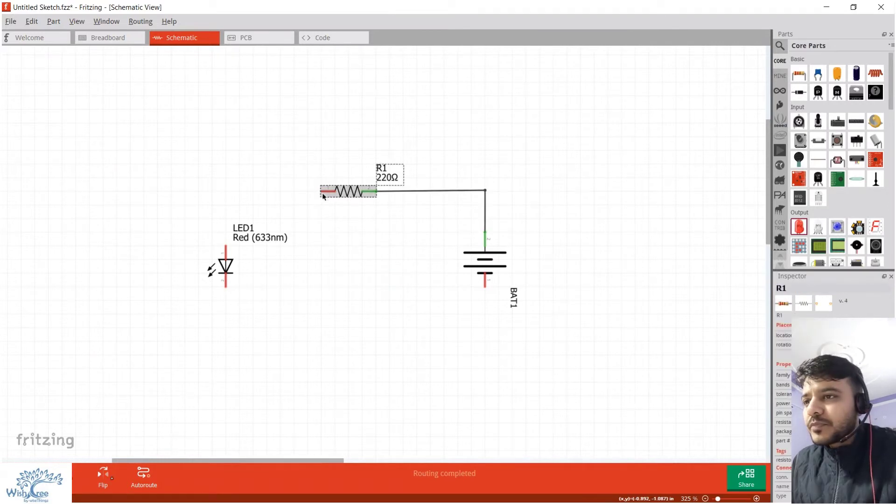
left_click(318, 192)
left_click(322, 192)
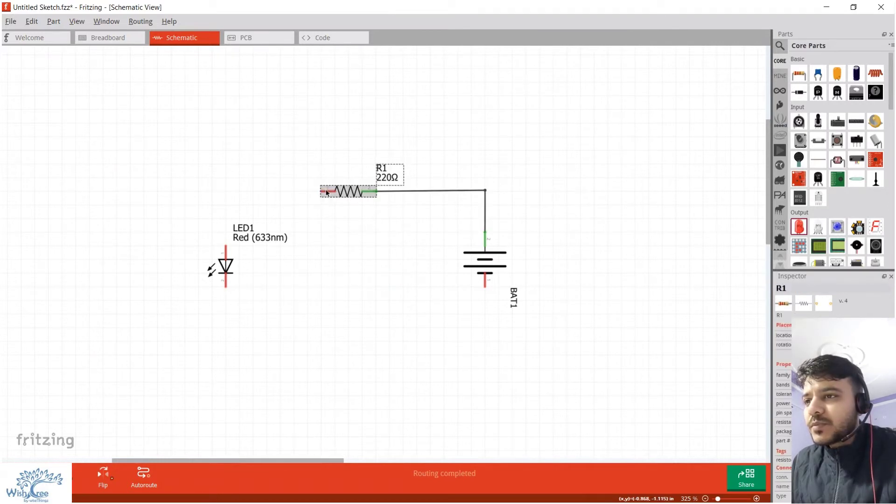
left_click_drag(321, 192, 227, 245)
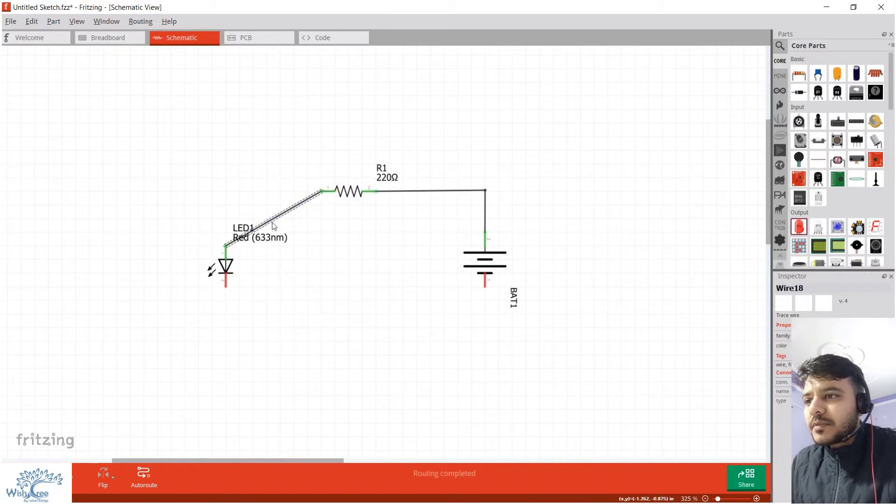
right_click(273, 219)
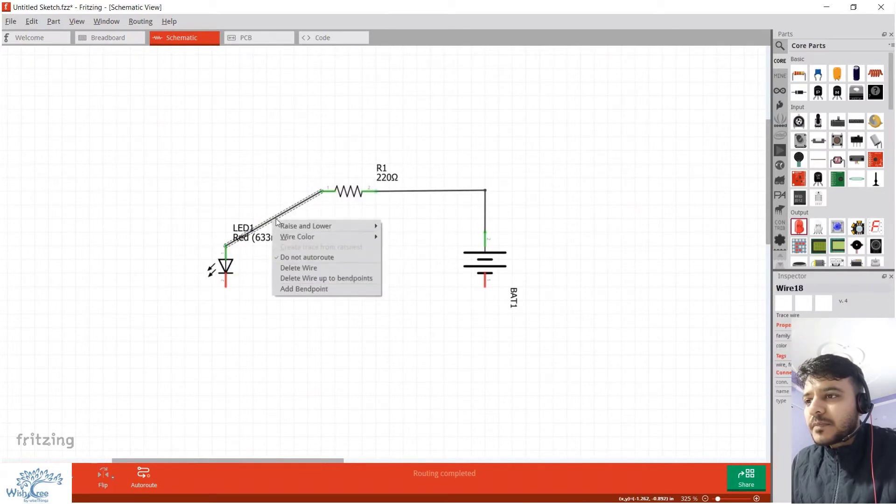
left_click(326, 289)
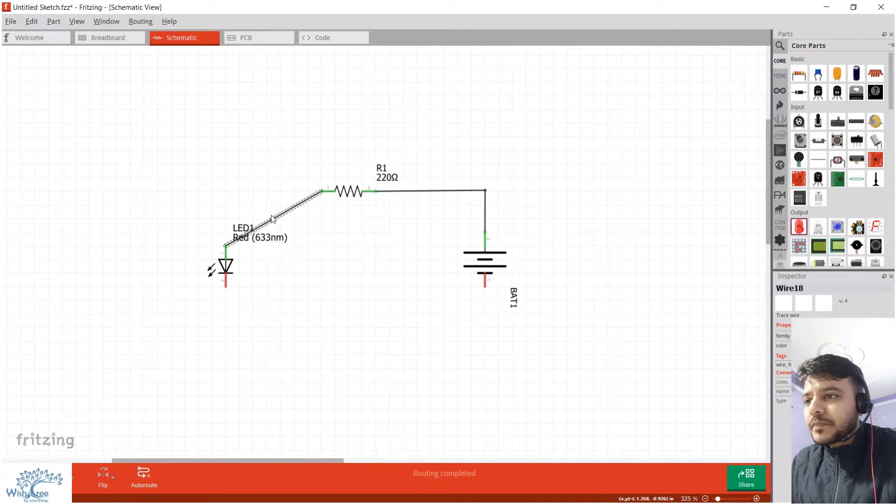
left_click_drag(272, 218, 225, 191)
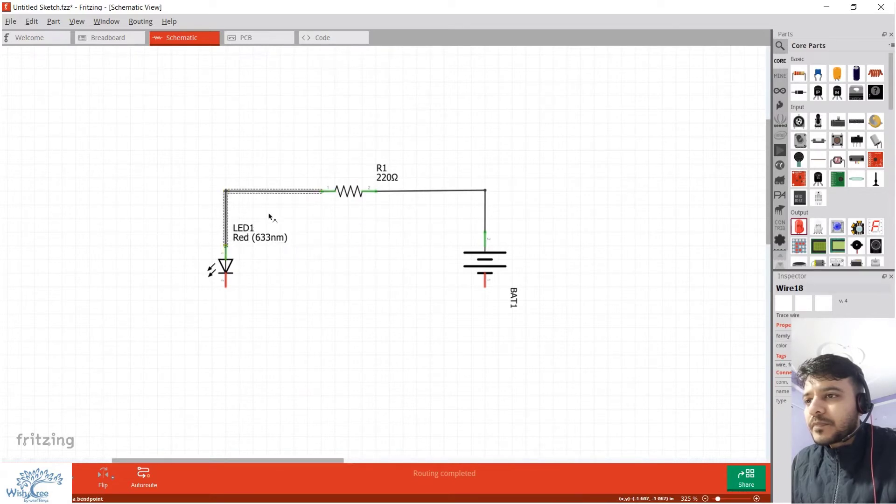
left_click(357, 272)
Step: Close the circuit by wiring the LED's lower pin straight to the battery's lower pin
left_click(223, 286)
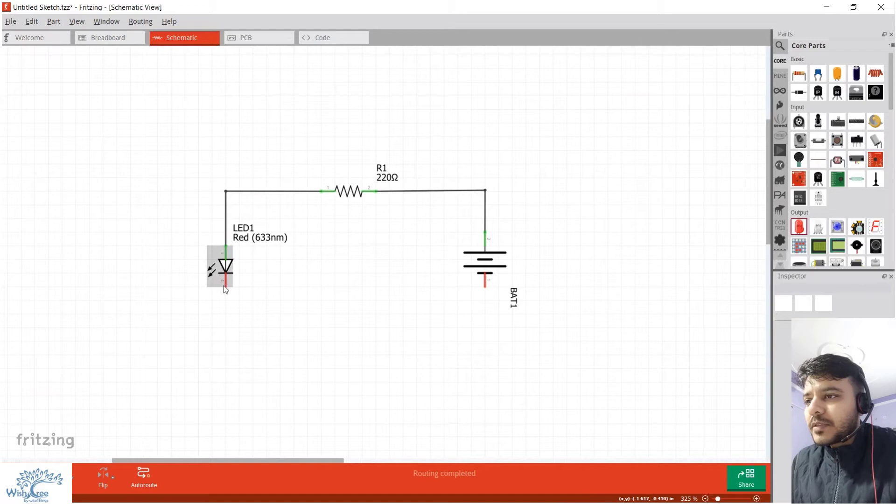
left_click_drag(228, 289, 484, 290)
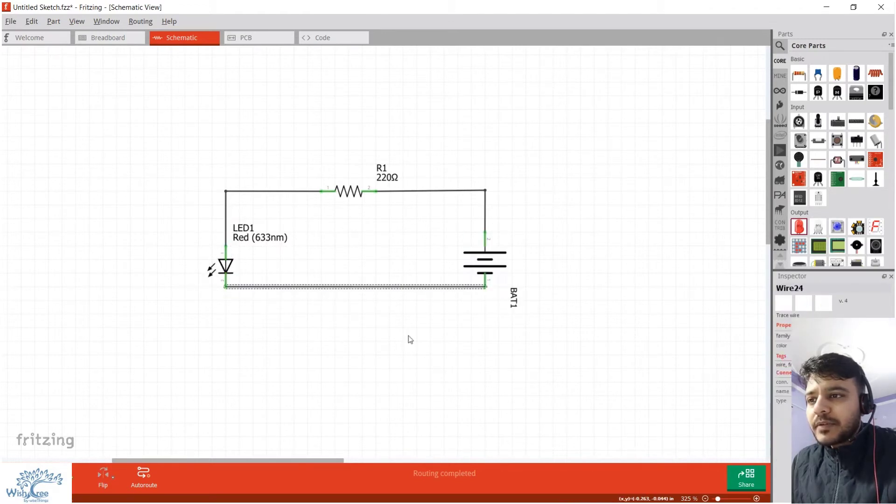
left_click(408, 336)
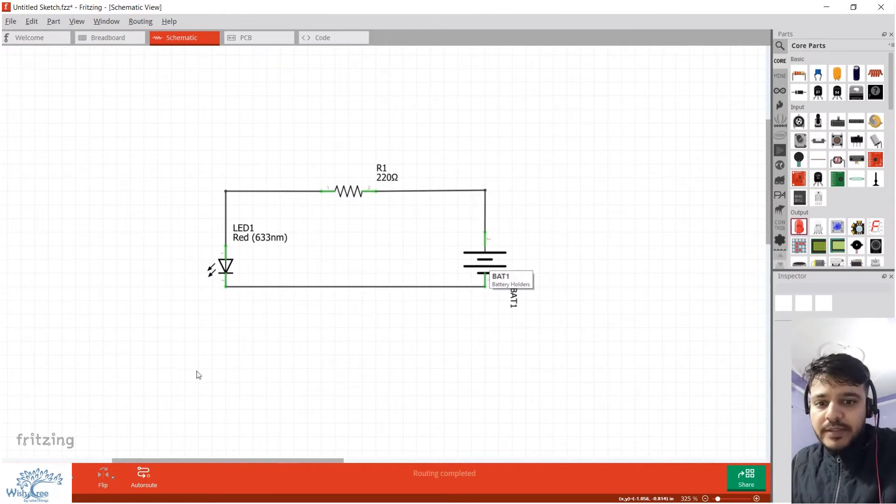
Step: Examine the schematic symbols of the LED, resistor, diode, trimpot R3, photoresistor R2 and buzzer J1 one after another
left_click(386, 181)
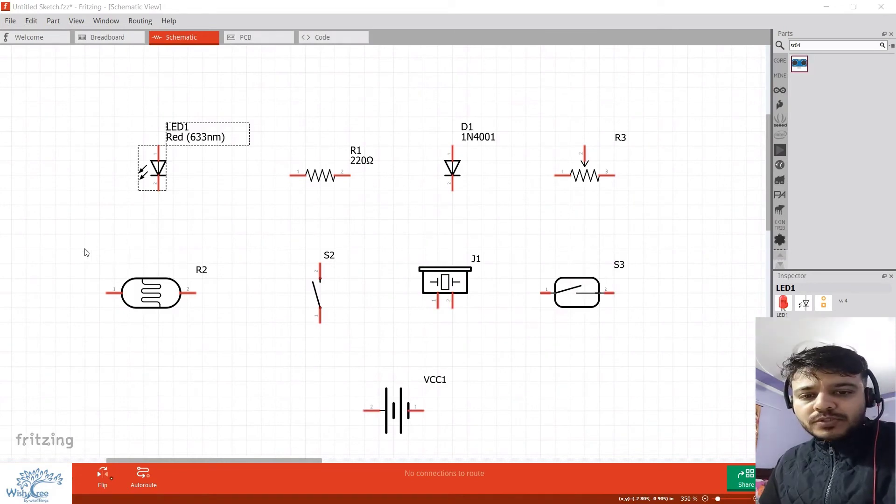
left_click(73, 227)
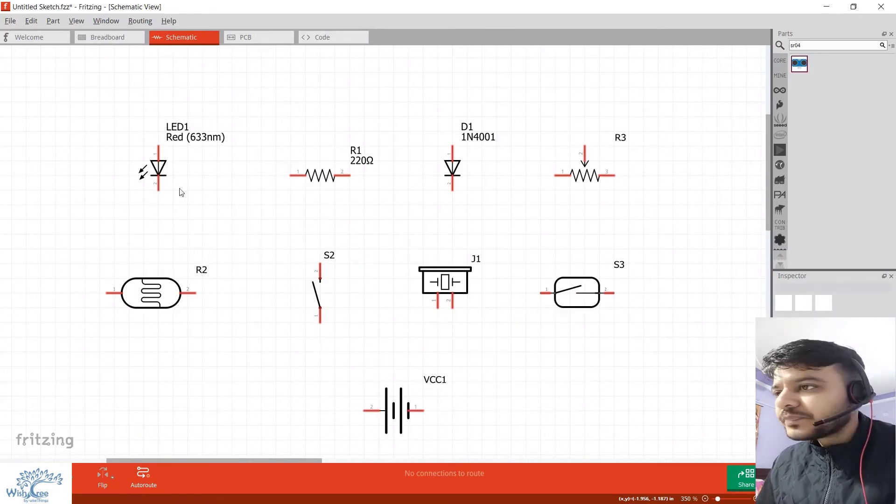
left_click(161, 175)
left_click(228, 194)
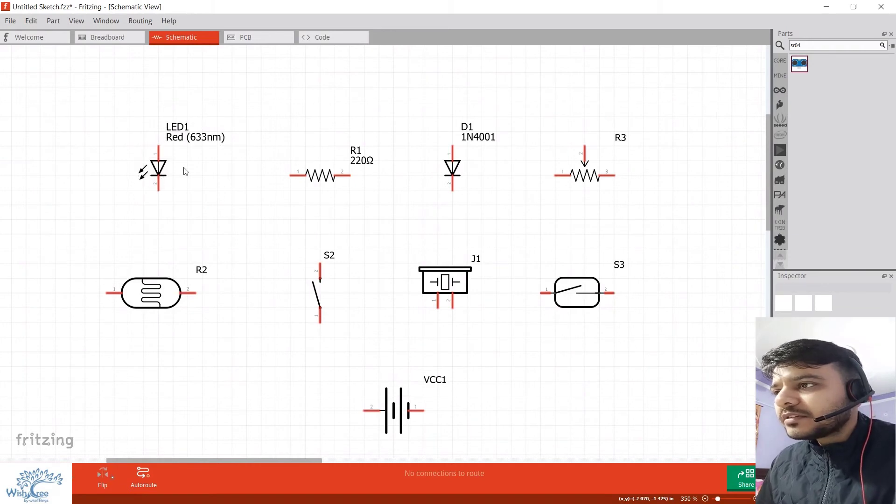
left_click(320, 176)
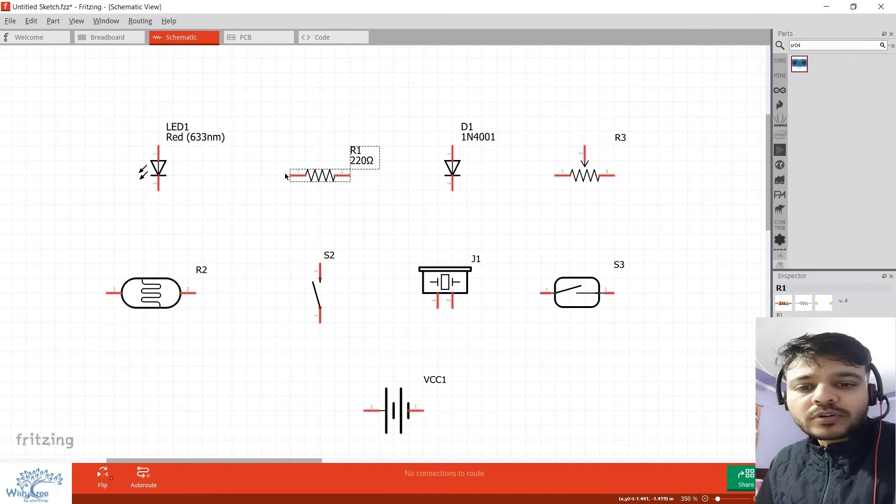
left_click(422, 117)
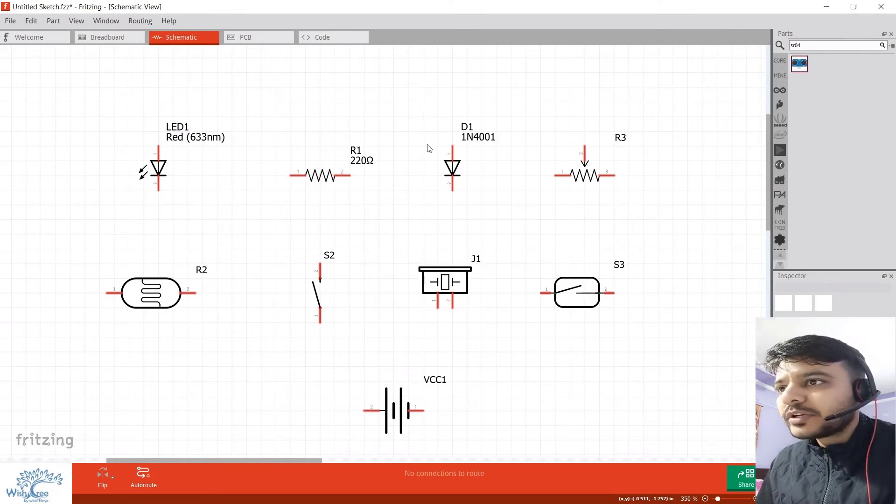
left_click(457, 169)
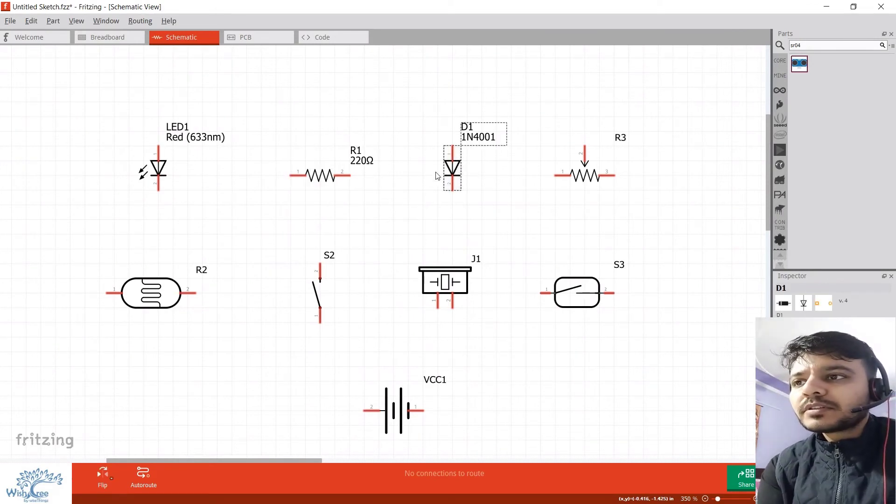
left_click(516, 172)
left_click(565, 179)
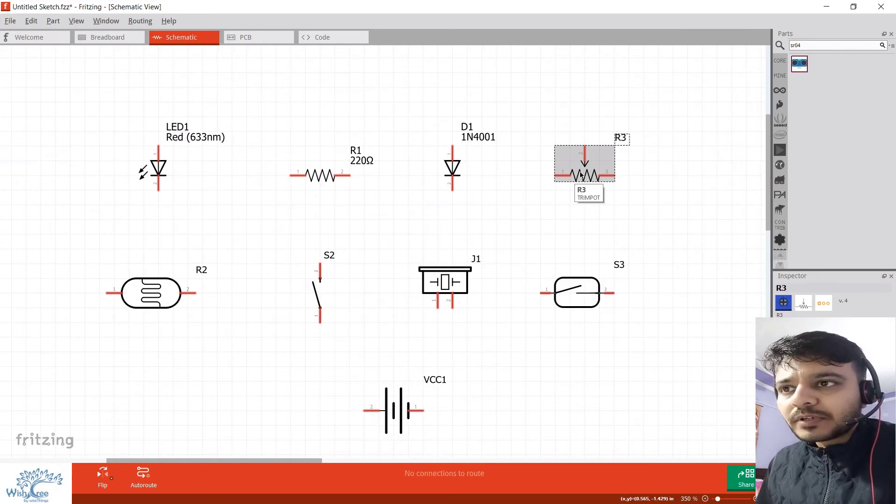
left_click(580, 216)
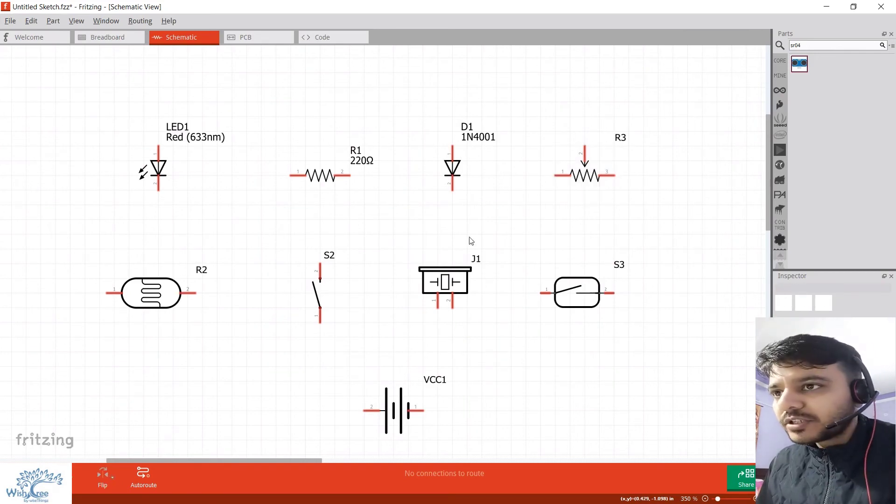
left_click(158, 292)
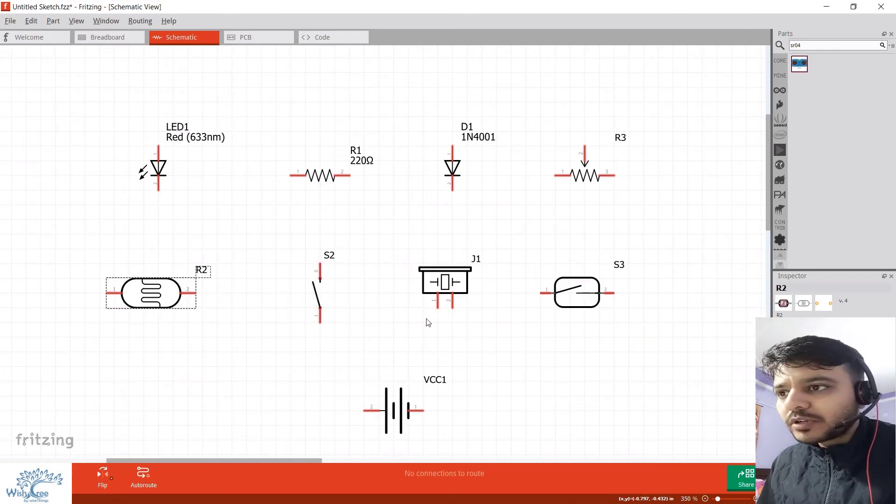
left_click(447, 282)
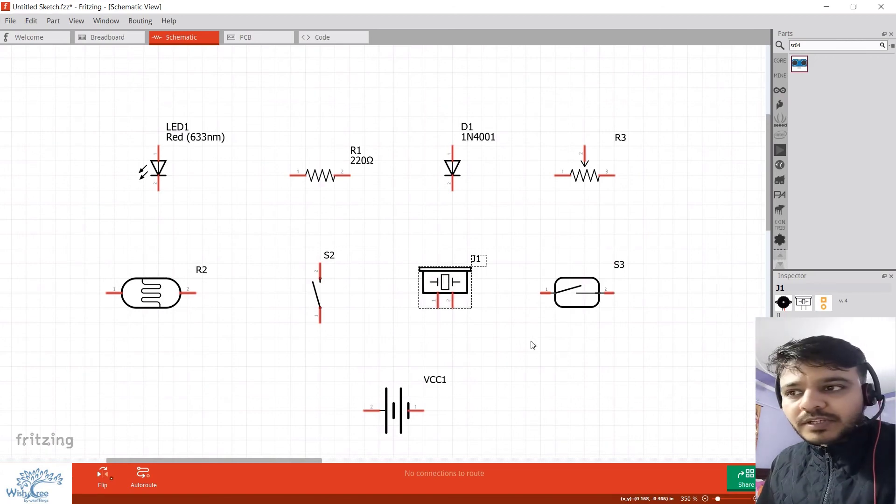
Step: Examine the schematic symbols of the enclosed switch S3 and the battery VCC1
left_click(536, 365)
left_click(583, 290)
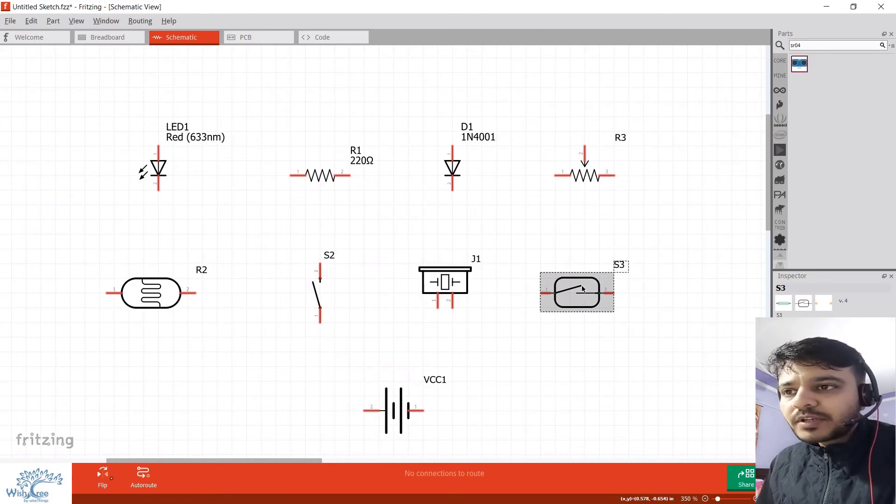
left_click(572, 420)
left_click(386, 416)
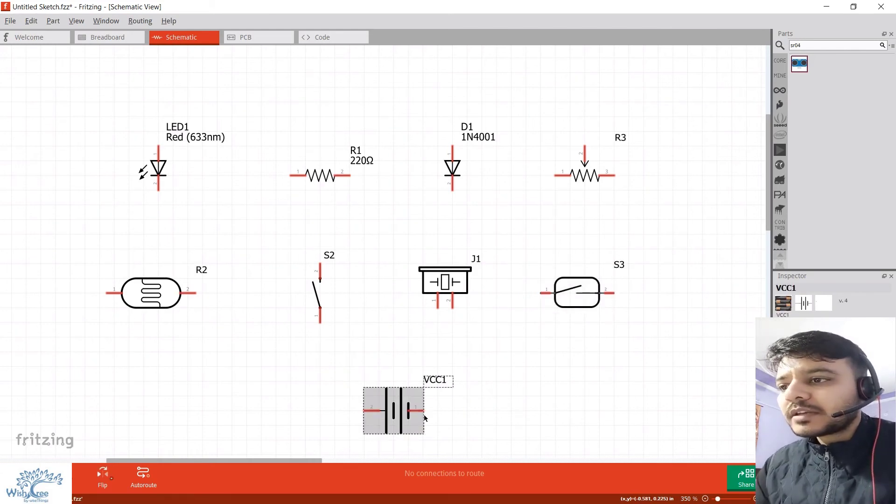
left_click(542, 414)
Step: Examine the schematic symbols and pin labels of the Arduino Uno (Rev3) and the RHT03 humidity and temperature sensor
scroll(546, 413, "down", 1)
scroll(547, 414, "down", 4)
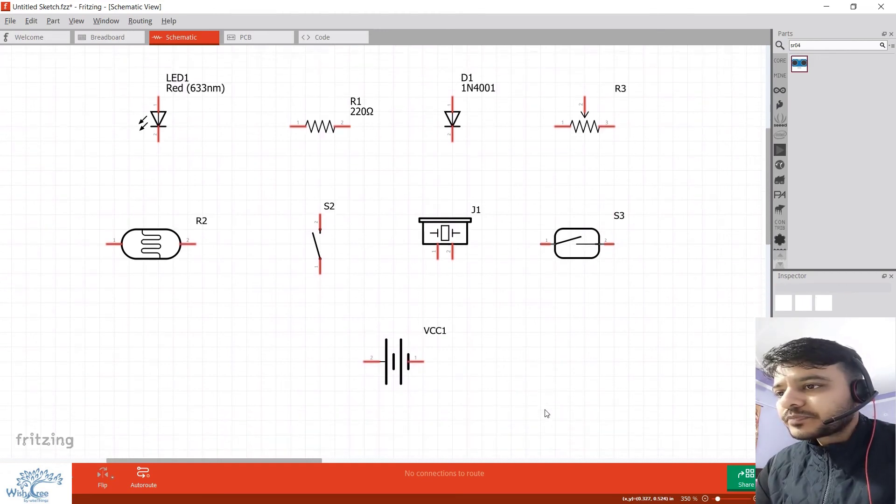
scroll(556, 394, "down", 4)
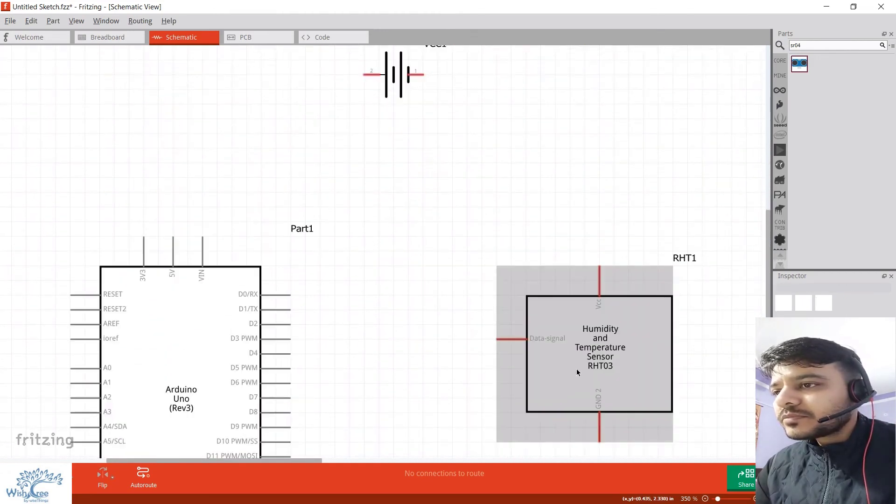
scroll(437, 345, "down", 2)
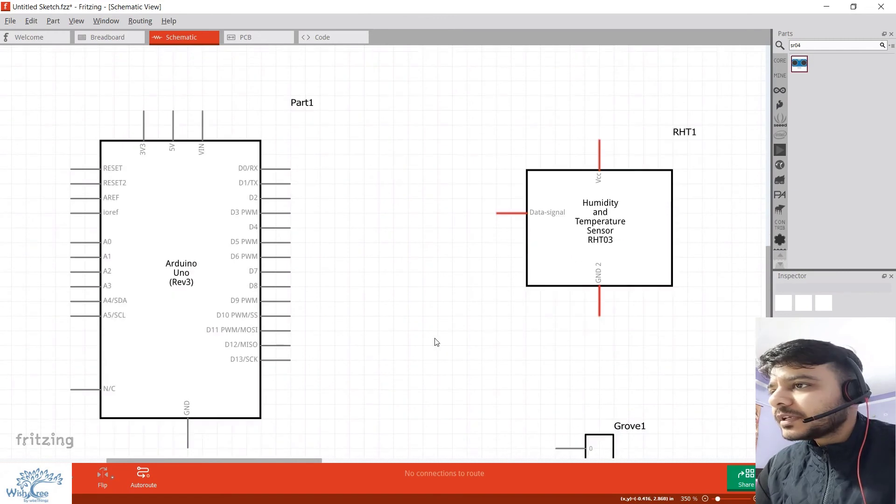
left_click(169, 248)
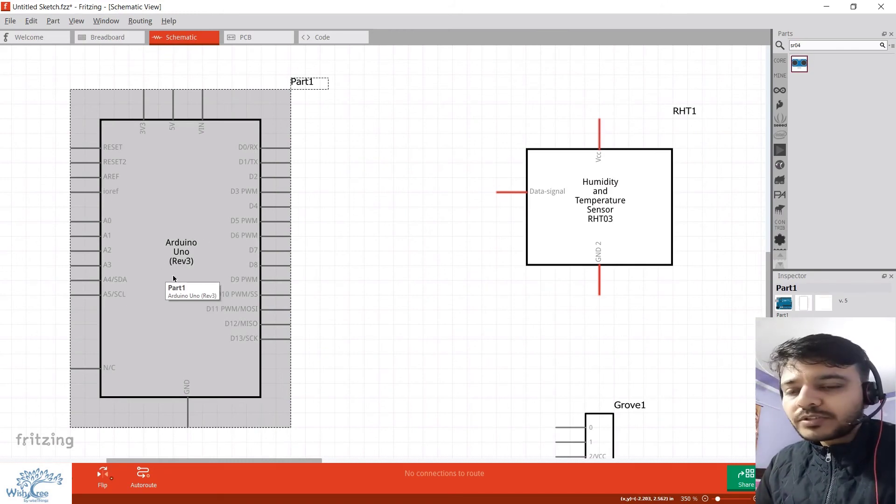
left_click(422, 294)
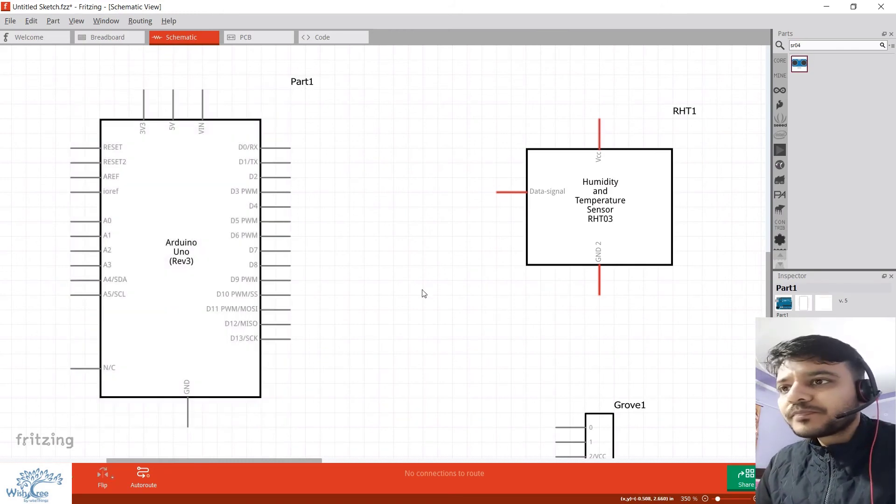
left_click(608, 222)
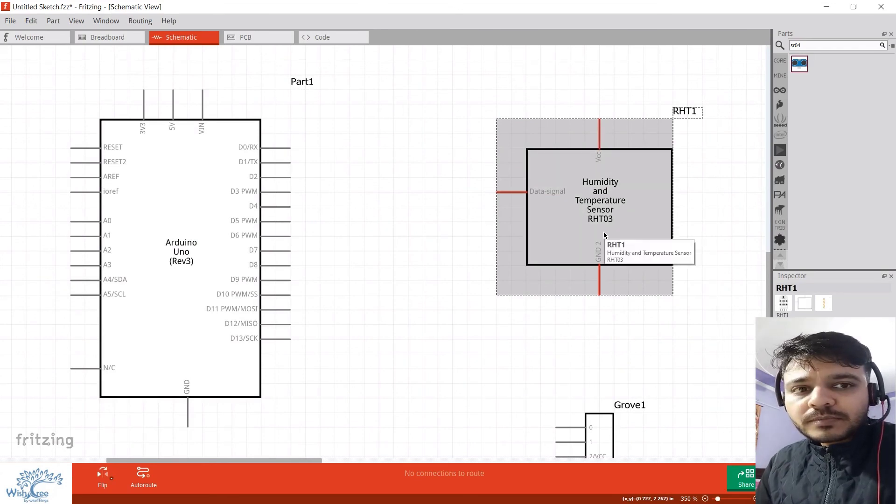
left_click(380, 316)
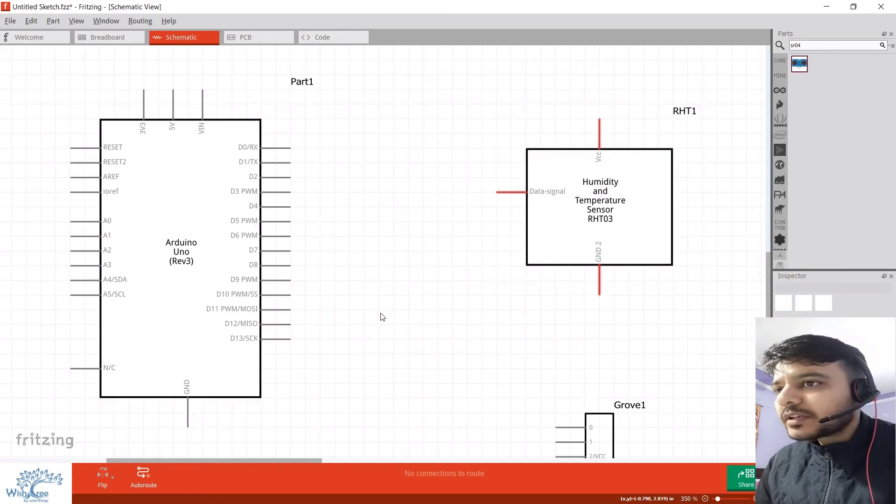
Step: Examine the schematic symbol and pins of the hc-sr04 sensor below the Arduino Uno
scroll(381, 322, "down", 2, "ctrl")
scroll(380, 322, "up", 1, "ctrl")
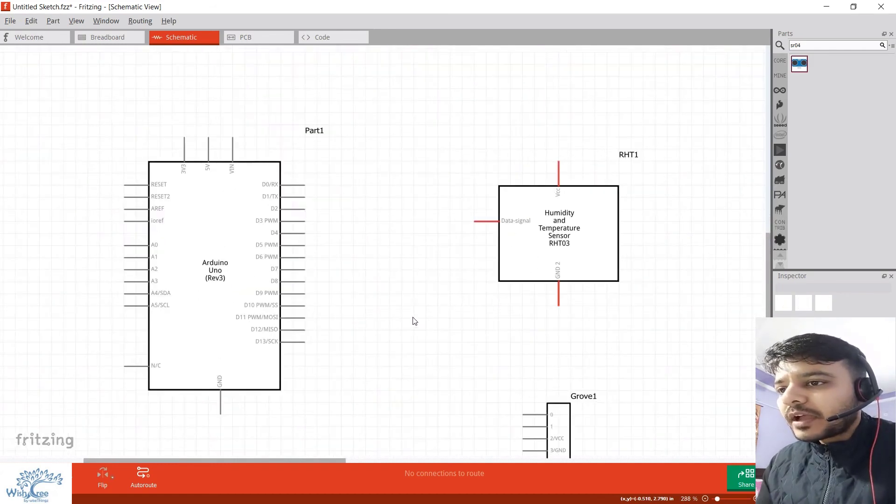
scroll(415, 321, "down", 1)
scroll(414, 321, "down", 8)
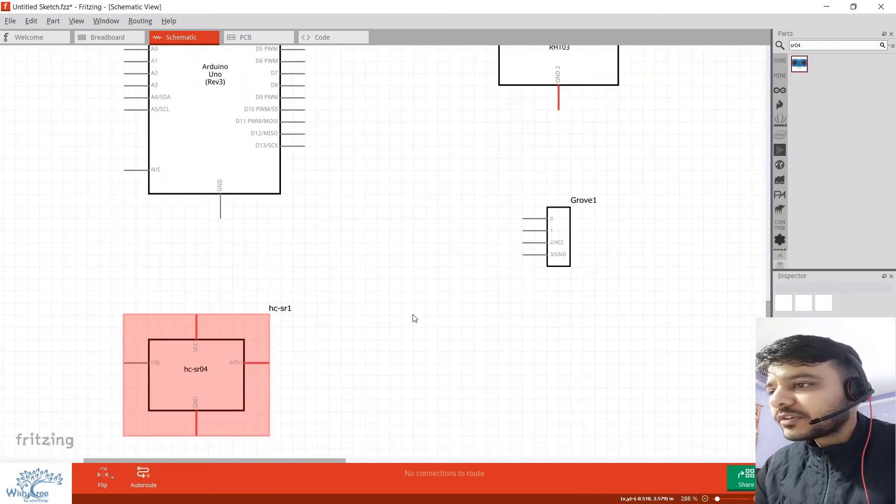
left_click(214, 395)
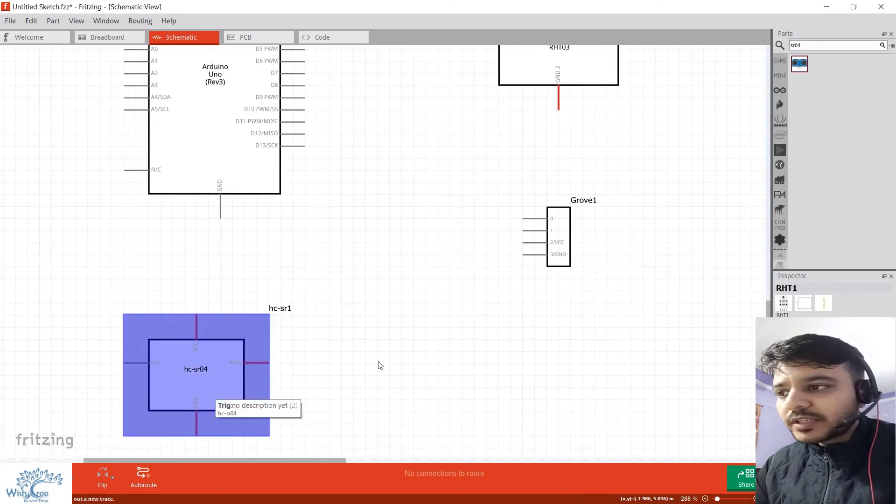
Step: Move the Grove1 module straight down so it sits beside the hc-sr04 sensor, leaving it deselected
left_click(562, 246)
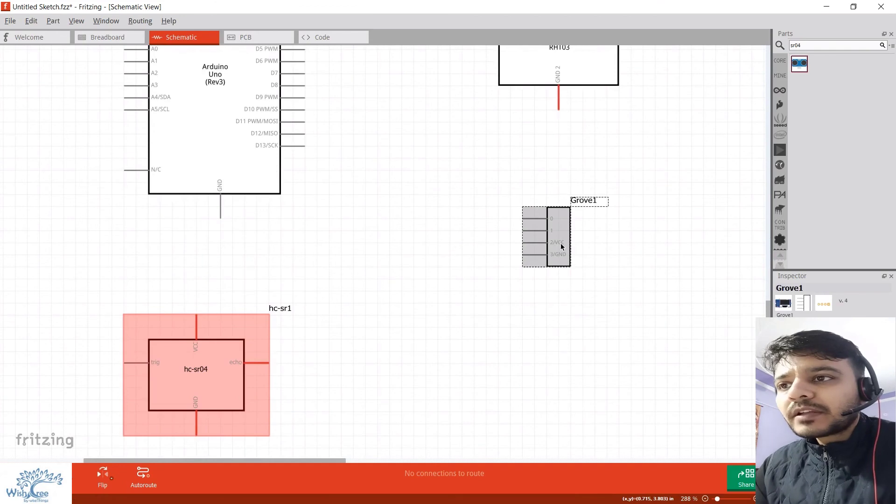
left_click_drag(559, 241, 556, 329)
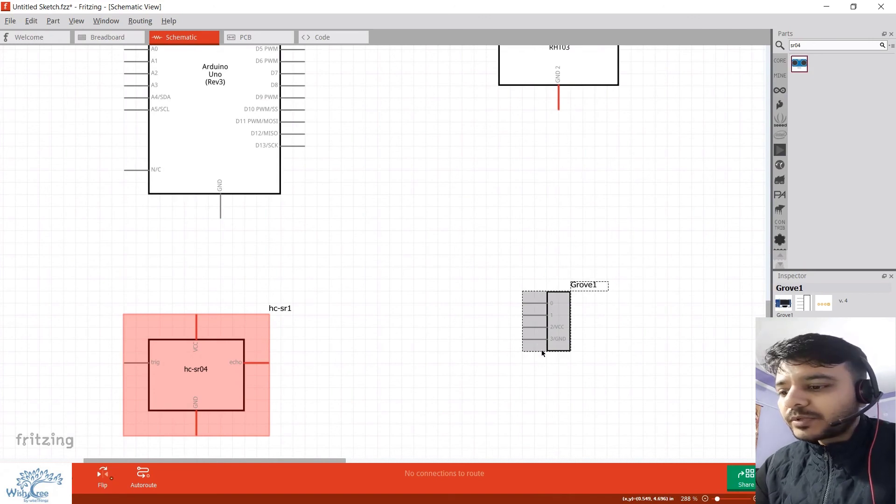
left_click(456, 371)
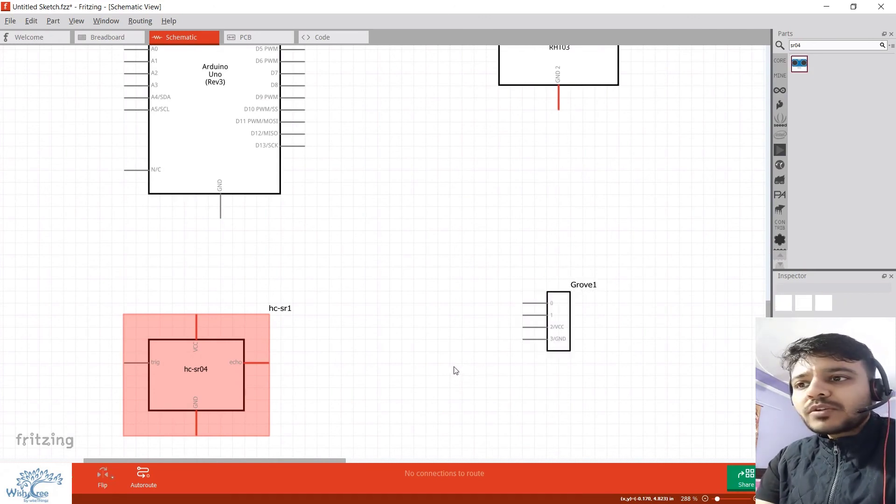